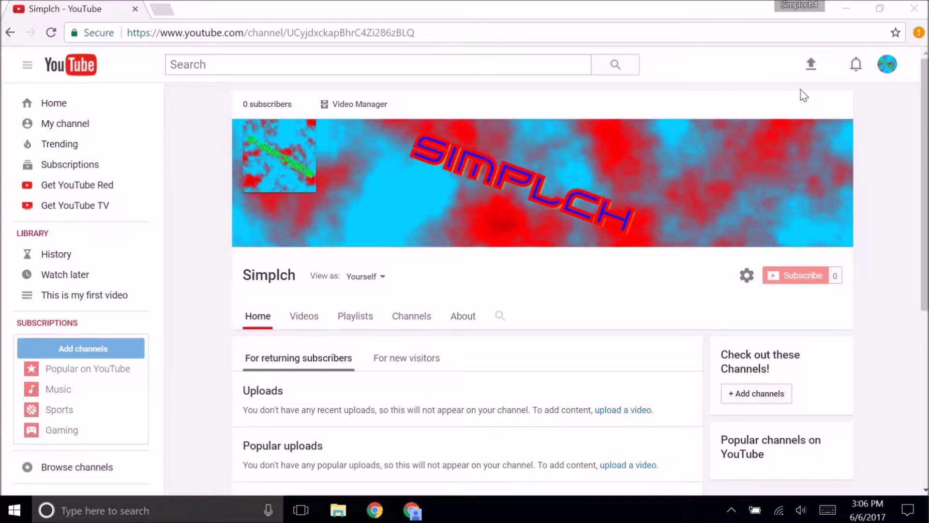
Upload the My MovieTrim video file, chosen in the Open dialog, to YouTube.
{"action": "left_click", "coordinate": [810, 64]}
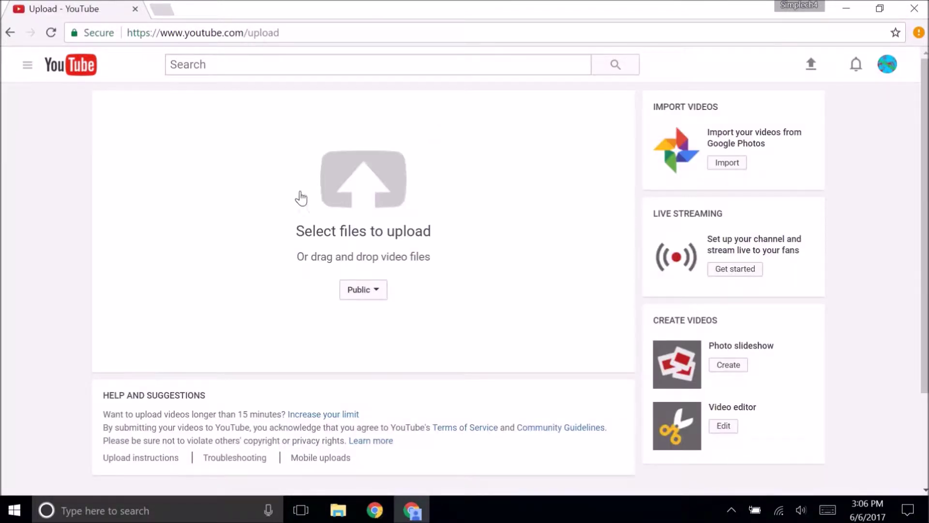
{"action": "left_click", "coordinate": [361, 179]}
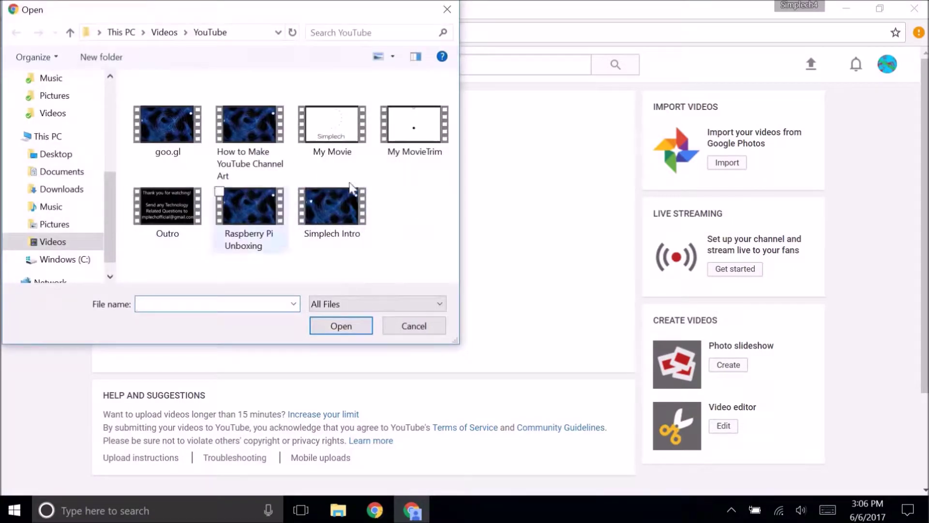
{"action": "double_click", "coordinate": [414, 125]}
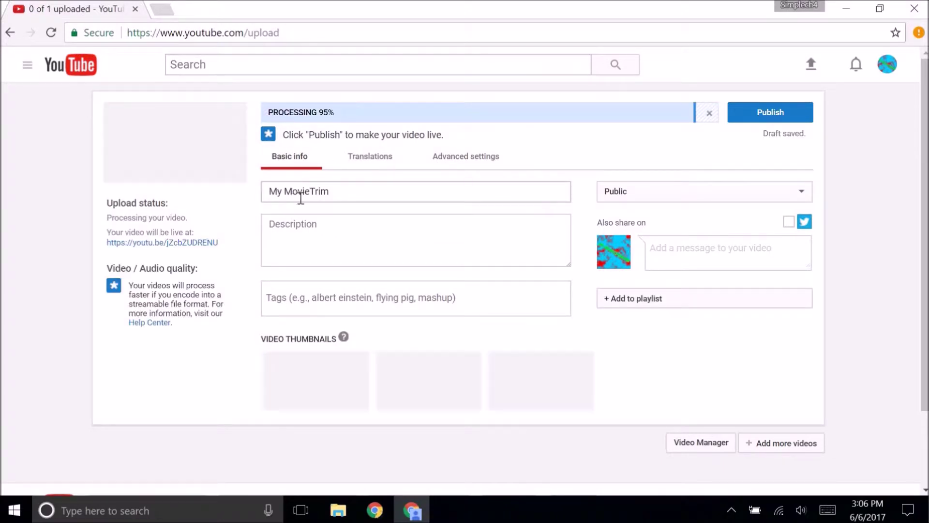
Title the video 'Video' and give it the description 'this is a video'.
{"action": "mouse_move", "coordinate": [357, 195]}
{"action": "left_mouse_down"}
{"action": "mouse_move", "coordinate": [182, 213]}
{"action": "mouse_move", "coordinate": [153, 208]}
{"action": "left_mouse_up"}
{"action": "type", "text": "C"}
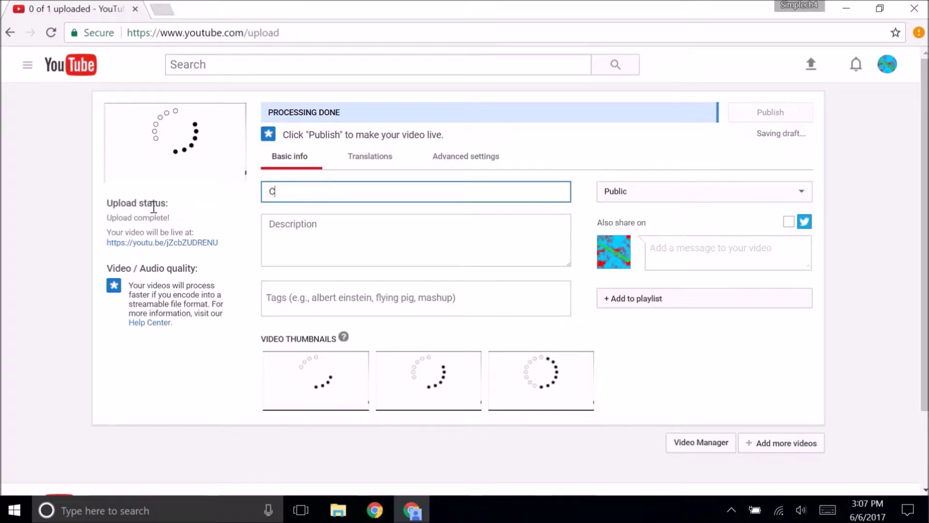
{"action": "type", "text": "ideo"}
{"action": "key", "text": "Tab"}
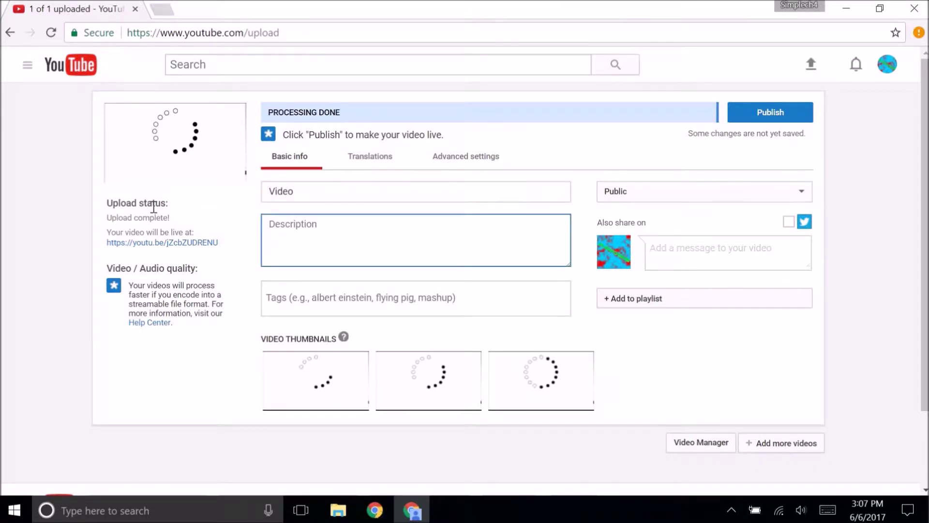
{"action": "type", "text": "this is "}
{"action": "type", "text": "a vi"}
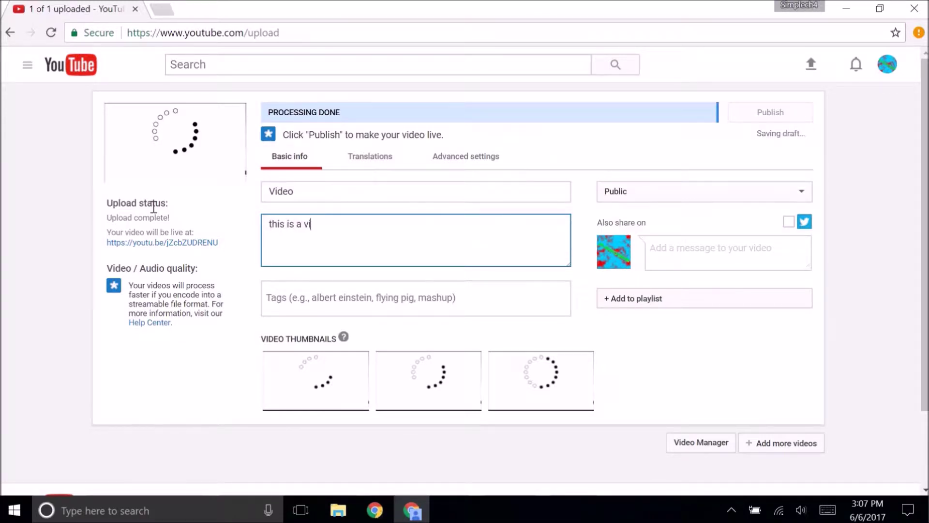
{"action": "type", "text": "doe"}
{"action": "left_click", "coordinate": [153, 206]}
{"action": "left_click_drag", "start_coordinate": [329, 222], "coordinate": [320, 223]}
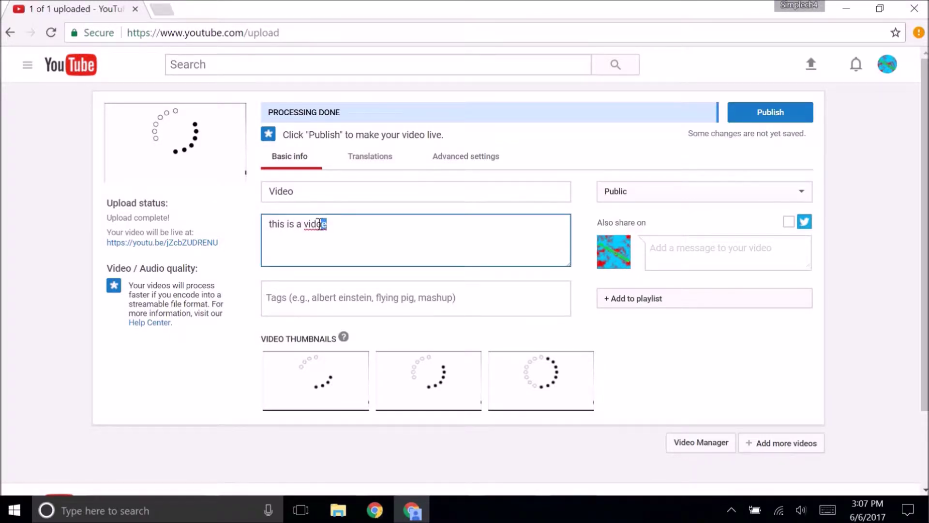
{"action": "type", "text": "eo"}
Add the tags '123' and 'first video'.
{"action": "key", "text": "Tab"}
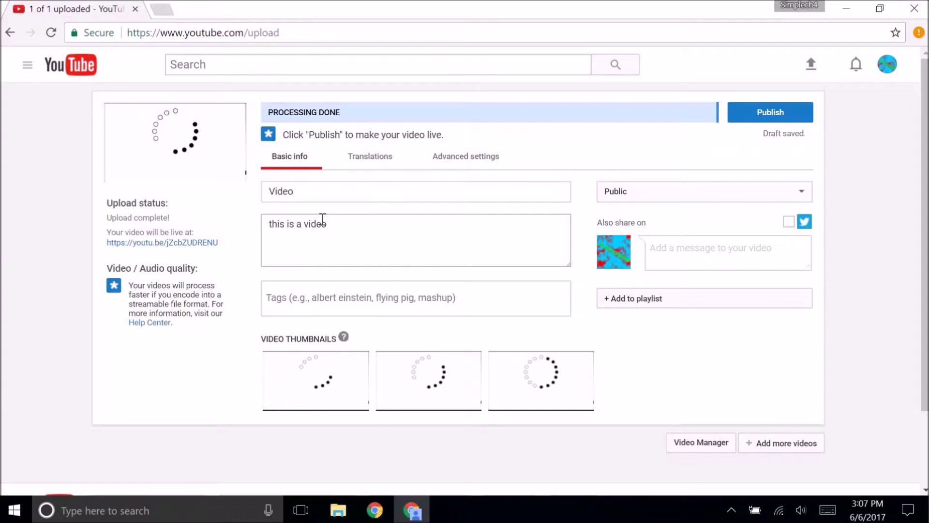
{"action": "type", "text": "123"}
{"action": "key", "text": "Return"}
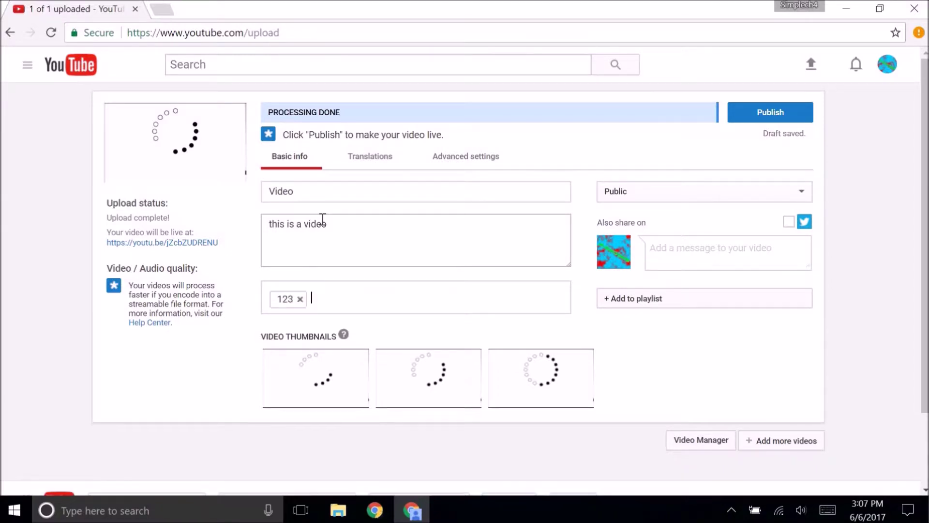
{"action": "type", "text": "first video"}
{"action": "key", "text": "Return"}
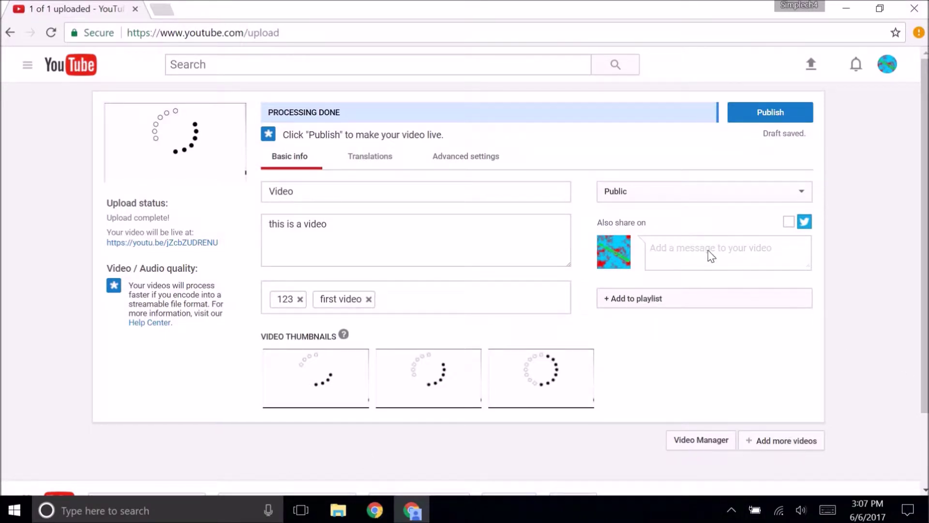
Add the video to a new playlist named 'this is also my first video'.
{"action": "left_click", "coordinate": [655, 298]}
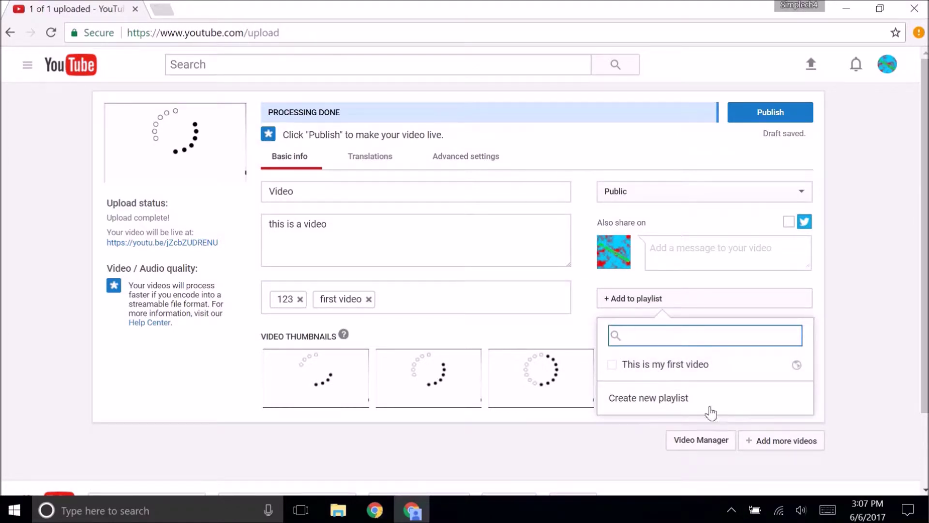
{"action": "left_click", "coordinate": [668, 398]}
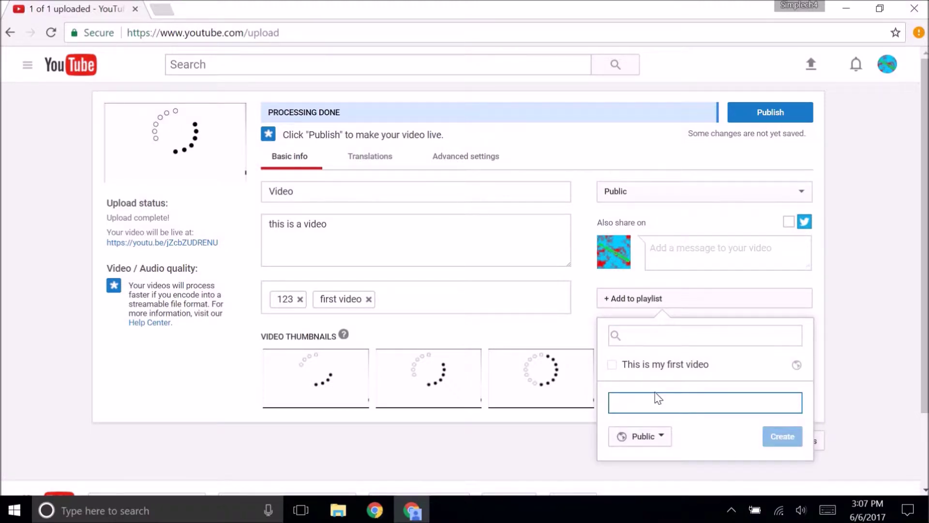
{"action": "type", "text": "this is also my first video"}
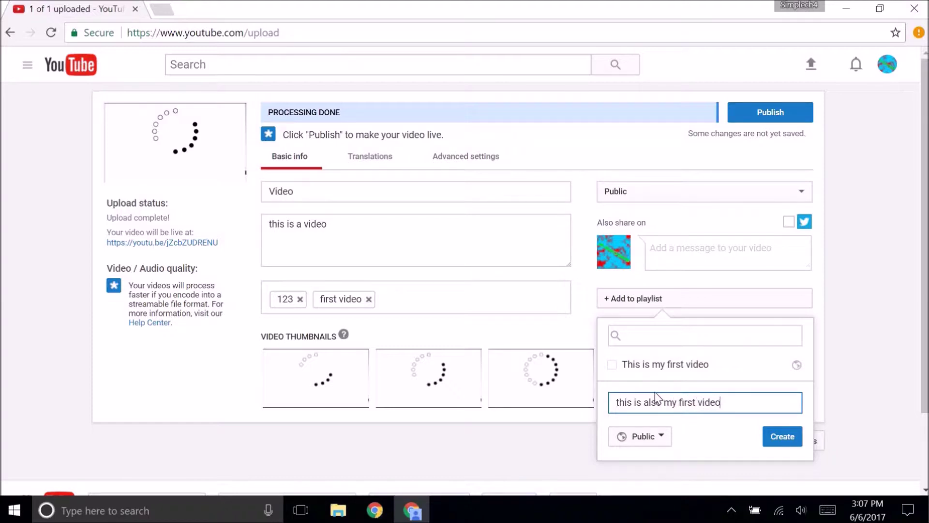
{"action": "key", "text": "Return"}
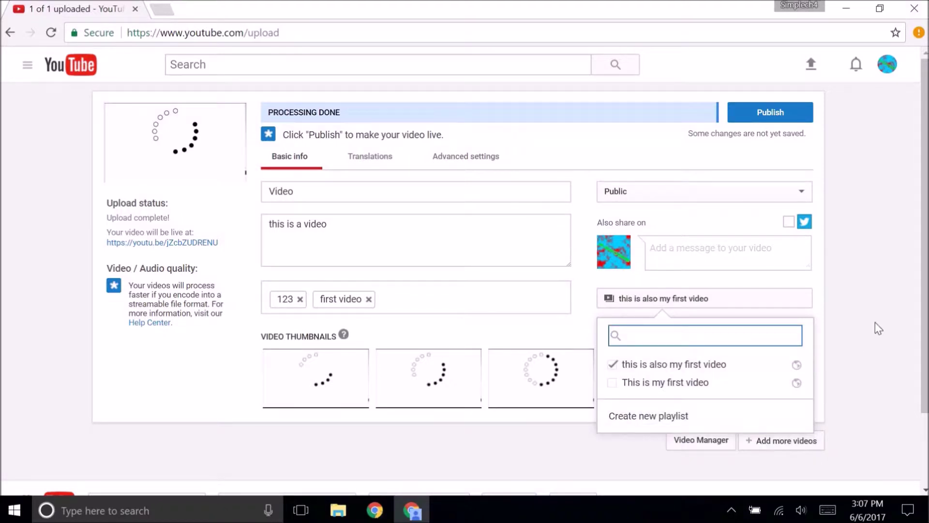
{"action": "left_click", "coordinate": [876, 322]}
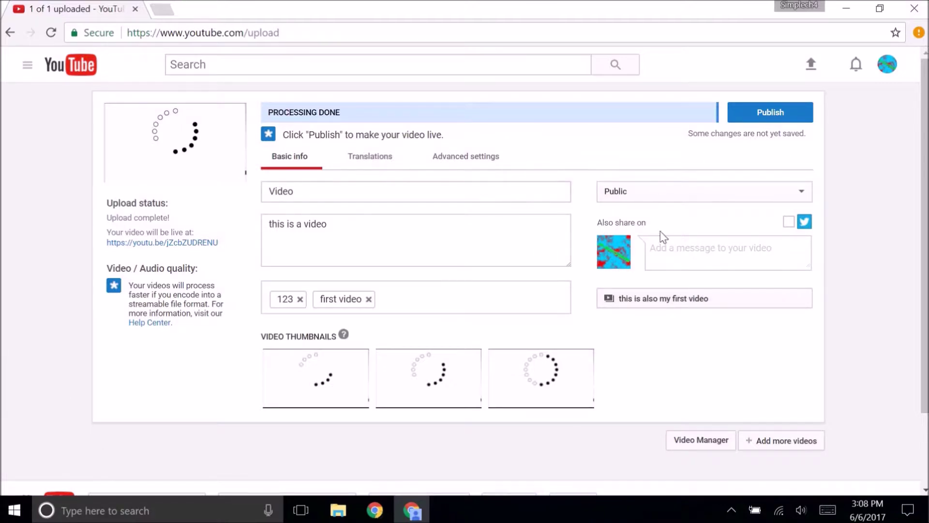
{"action": "left_click", "coordinate": [640, 197]}
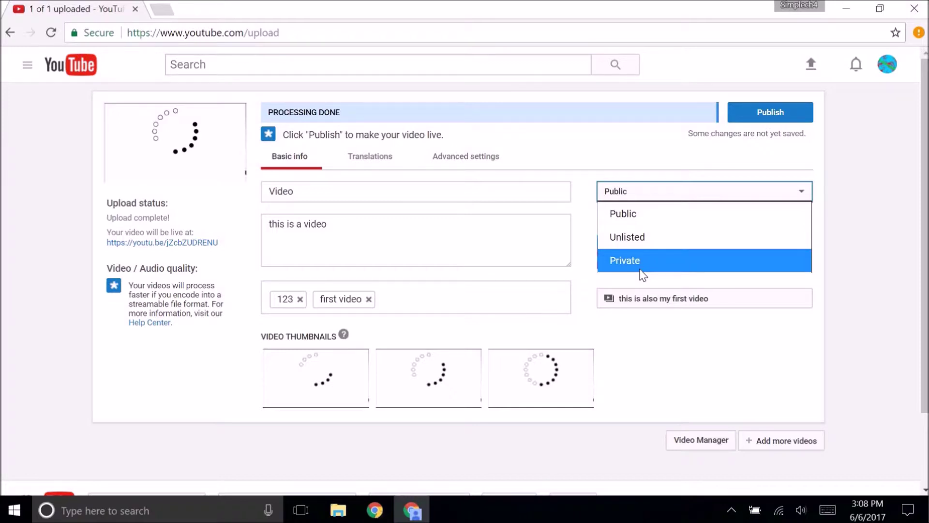
{"action": "left_click", "coordinate": [585, 209]}
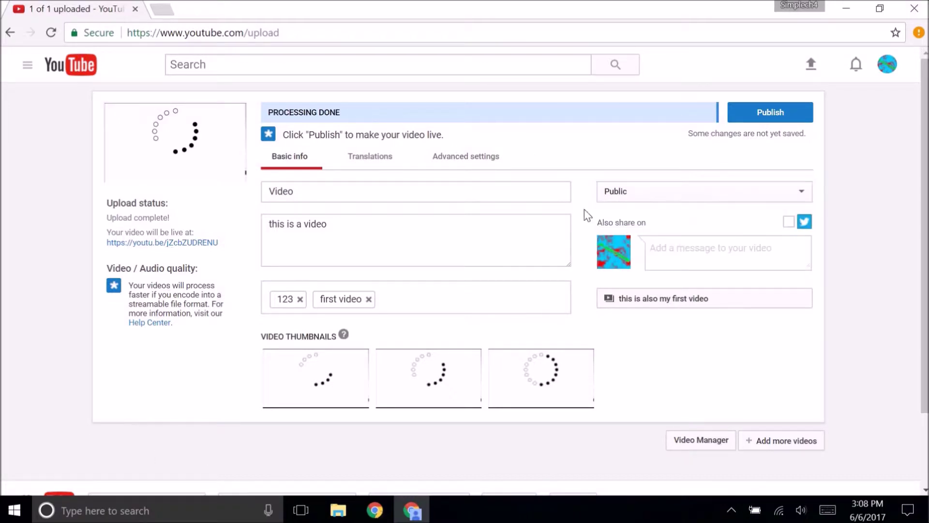
{"action": "left_click", "coordinate": [716, 189]}
{"action": "left_click", "coordinate": [656, 221]}
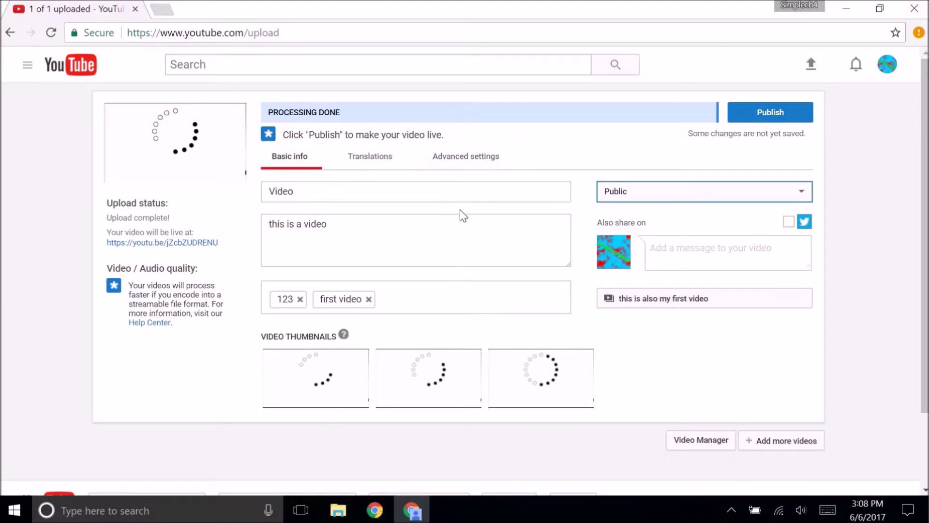
In Advanced settings, change the category from People & Blogs to Film & Animation.
{"action": "left_click", "coordinate": [474, 157]}
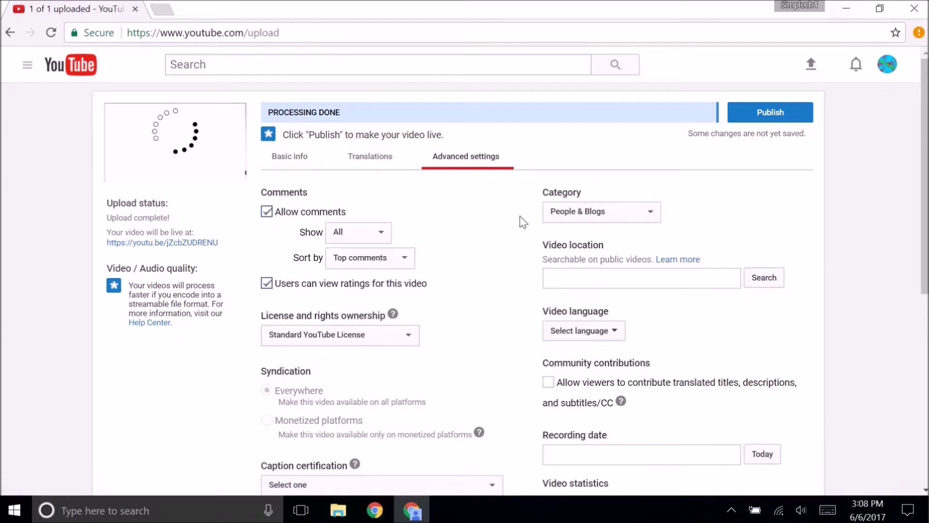
{"action": "left_click", "coordinate": [556, 218]}
{"action": "scroll", "coordinate": [581, 310], "scroll_direction": "down", "scroll_amount": 2}
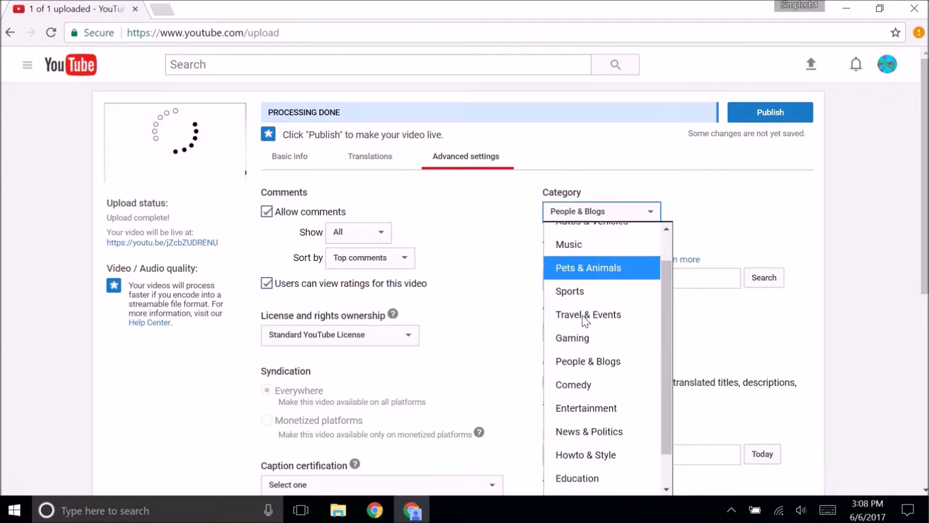
{"action": "scroll", "coordinate": [630, 368], "scroll_direction": "down", "scroll_amount": 1}
{"action": "scroll", "coordinate": [621, 340], "scroll_direction": "up", "scroll_amount": 3}
{"action": "scroll", "coordinate": [596, 300], "scroll_direction": "down", "scroll_amount": 3}
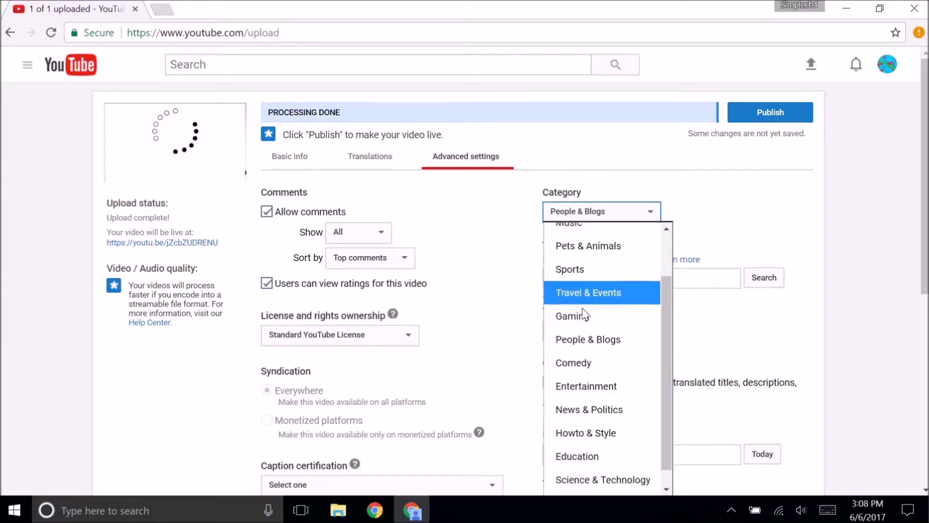
{"action": "scroll", "coordinate": [576, 288], "scroll_direction": "down", "scroll_amount": 1}
{"action": "scroll", "coordinate": [571, 242], "scroll_direction": "up", "scroll_amount": 4}
{"action": "left_click", "coordinate": [570, 232]}
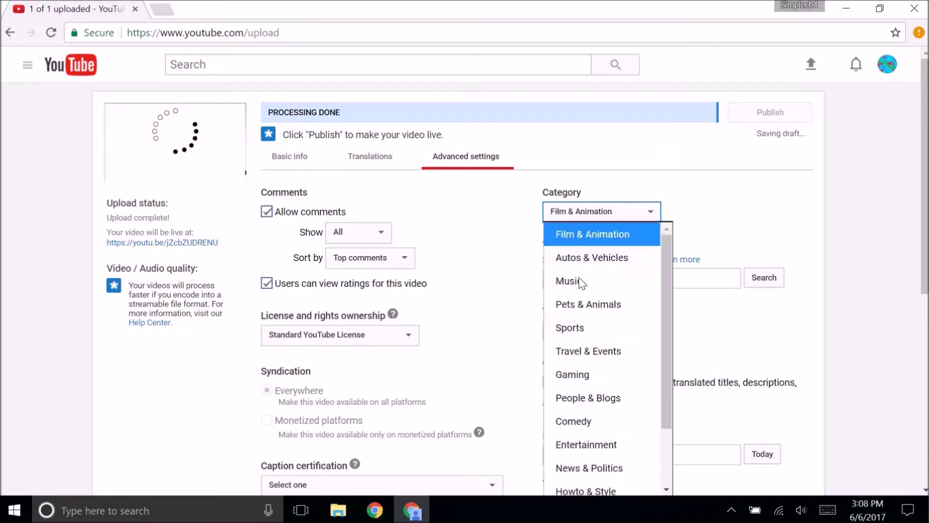
{"action": "scroll", "coordinate": [586, 300], "scroll_direction": "down", "scroll_amount": 3}
{"action": "scroll", "coordinate": [594, 271], "scroll_direction": "up", "scroll_amount": 3}
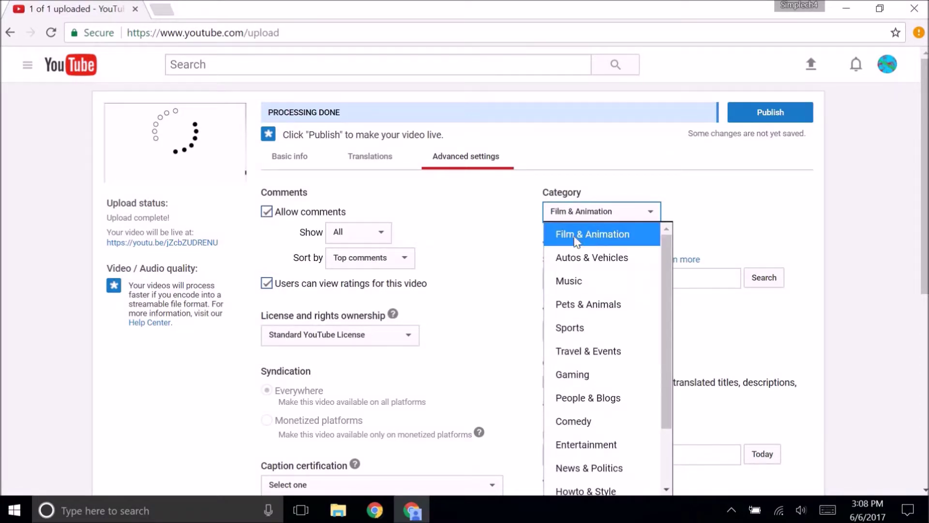
{"action": "left_click", "coordinate": [594, 233]}
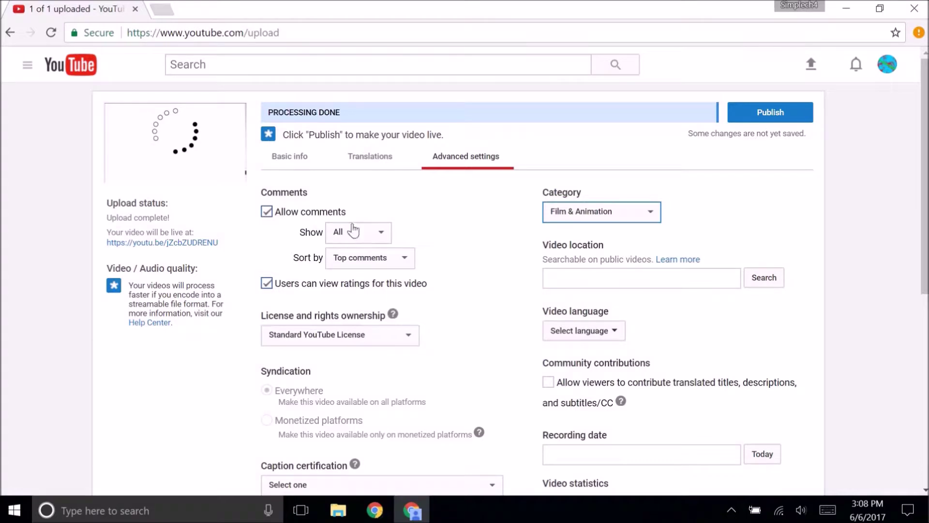
{"action": "scroll", "coordinate": [355, 227], "scroll_direction": "down", "scroll_amount": 2}
{"action": "scroll", "coordinate": [409, 231], "scroll_direction": "down", "scroll_amount": 4}
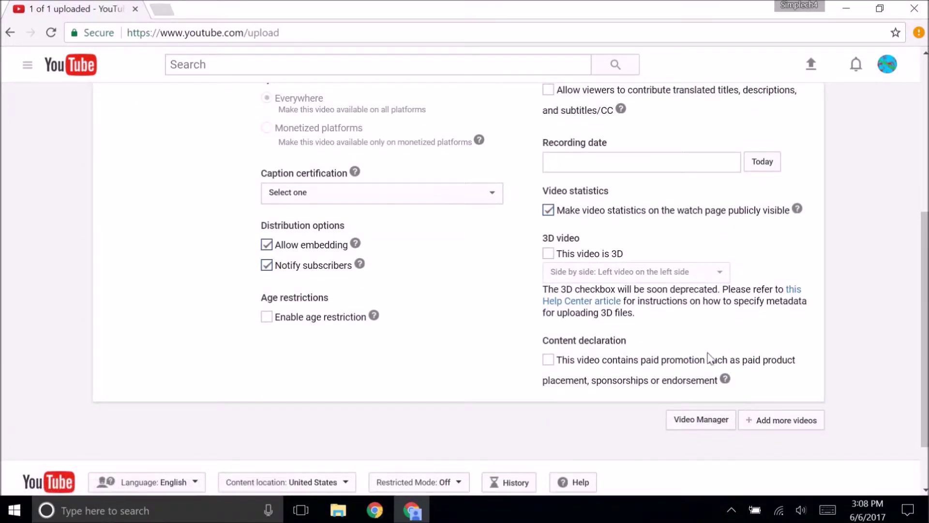
Open the video's editor and look through its audio, enhancements, end screen and annotations options.
{"action": "left_click", "coordinate": [705, 424]}
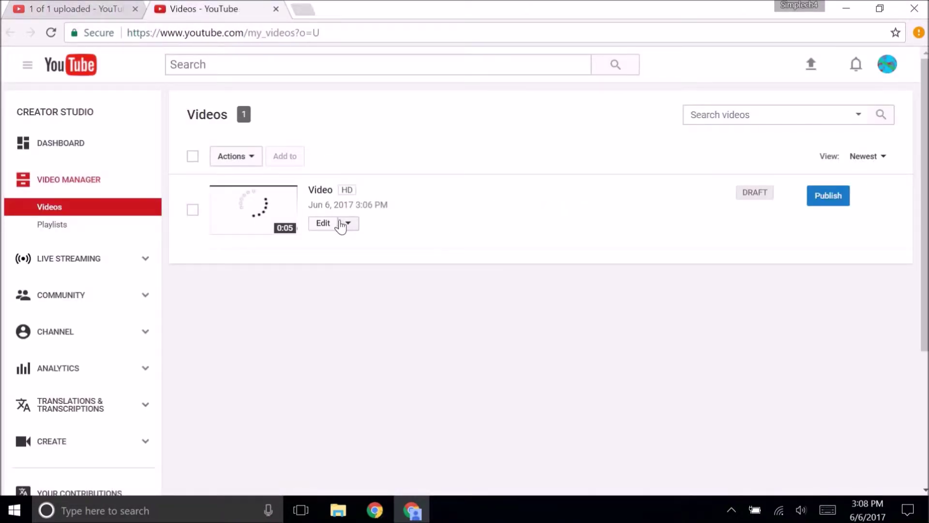
{"action": "left_click", "coordinate": [325, 226]}
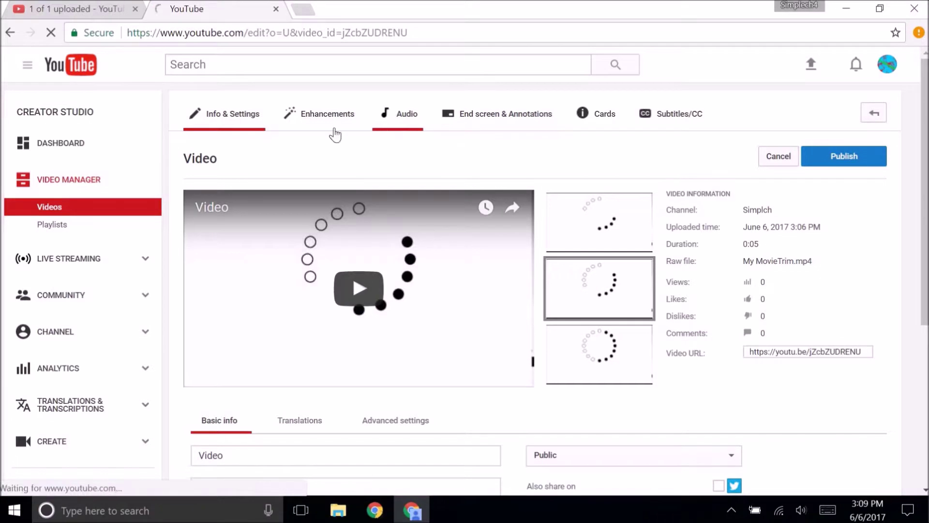
{"action": "left_click", "coordinate": [387, 125]}
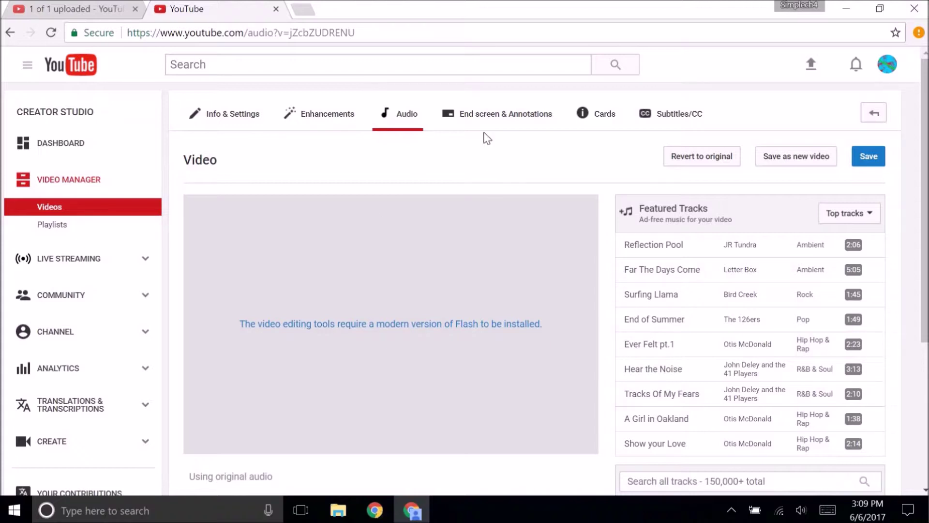
{"action": "left_click", "coordinate": [325, 127]}
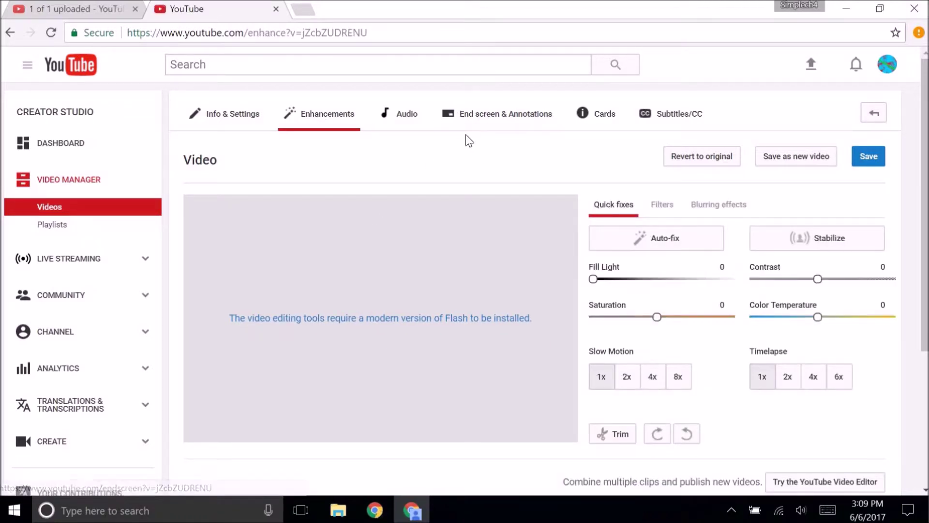
{"action": "left_click", "coordinate": [482, 125]}
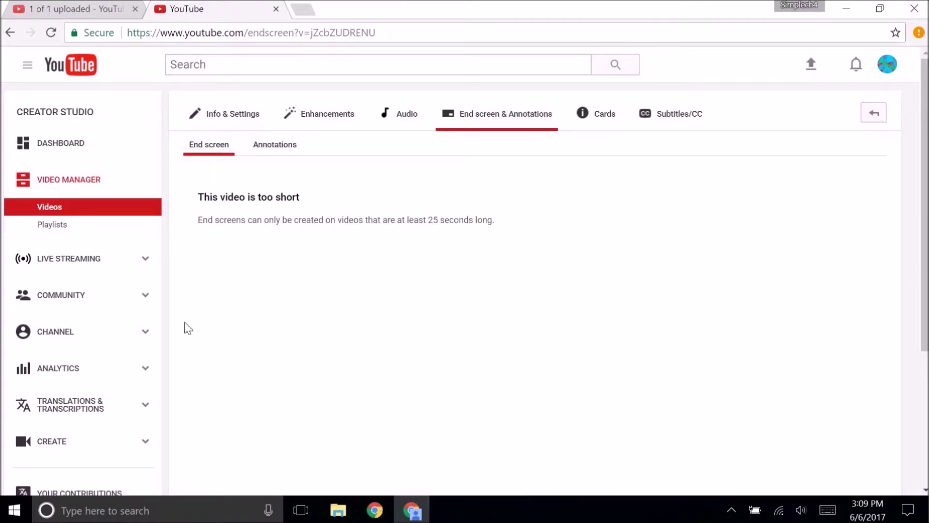
{"action": "left_click", "coordinate": [282, 153]}
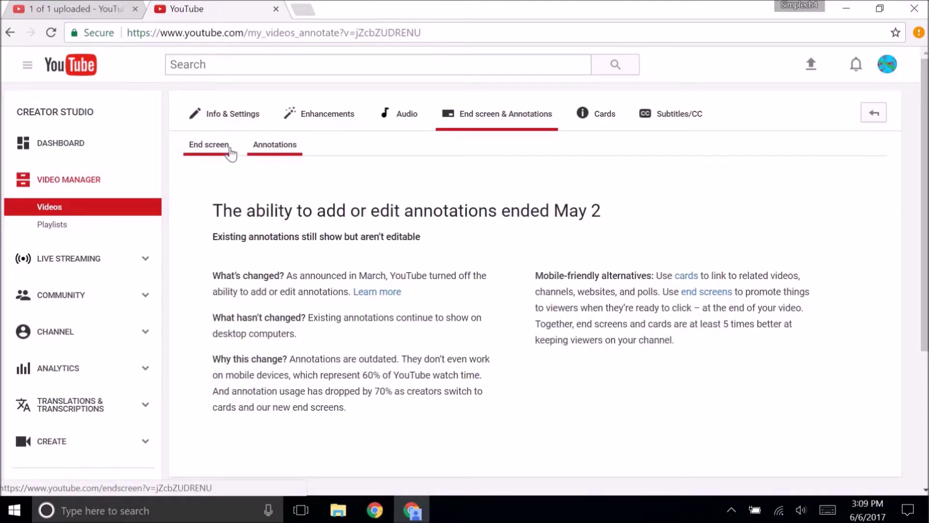
{"action": "left_click", "coordinate": [208, 149]}
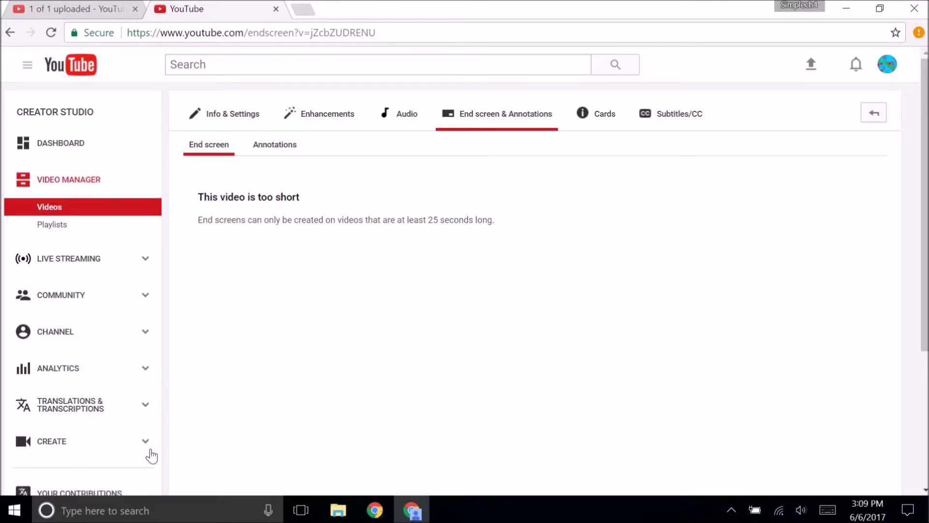
Review the Cards types and Subtitles/CC settings, cancelling the video language prompt.
{"action": "left_click", "coordinate": [600, 125]}
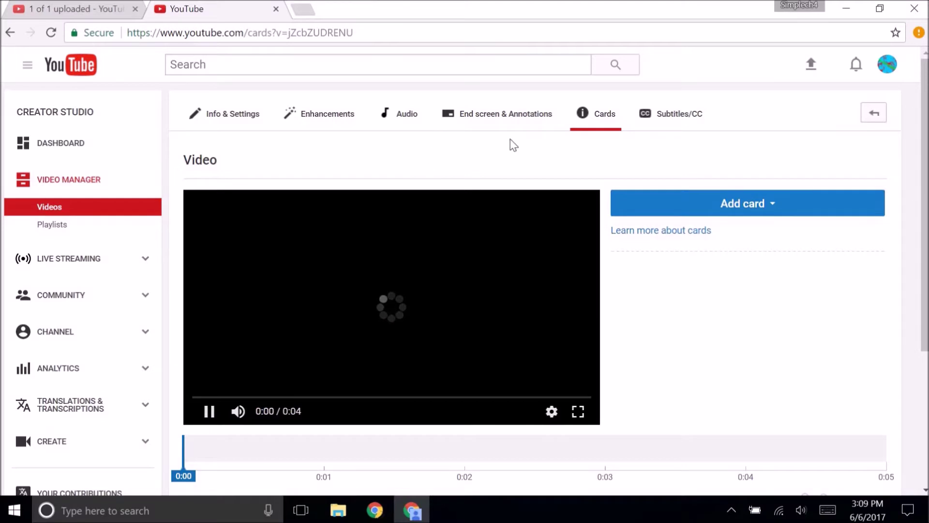
{"action": "left_click", "coordinate": [774, 214]}
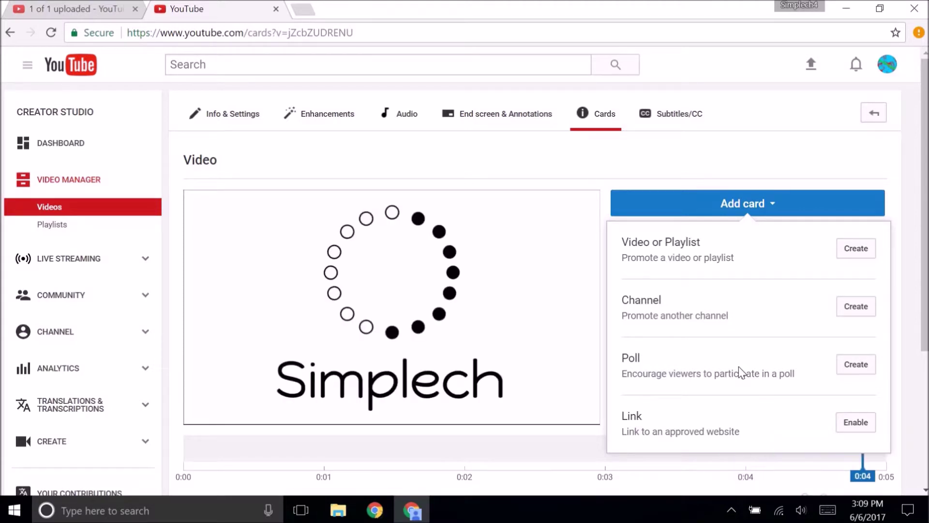
{"action": "left_click", "coordinate": [688, 133]}
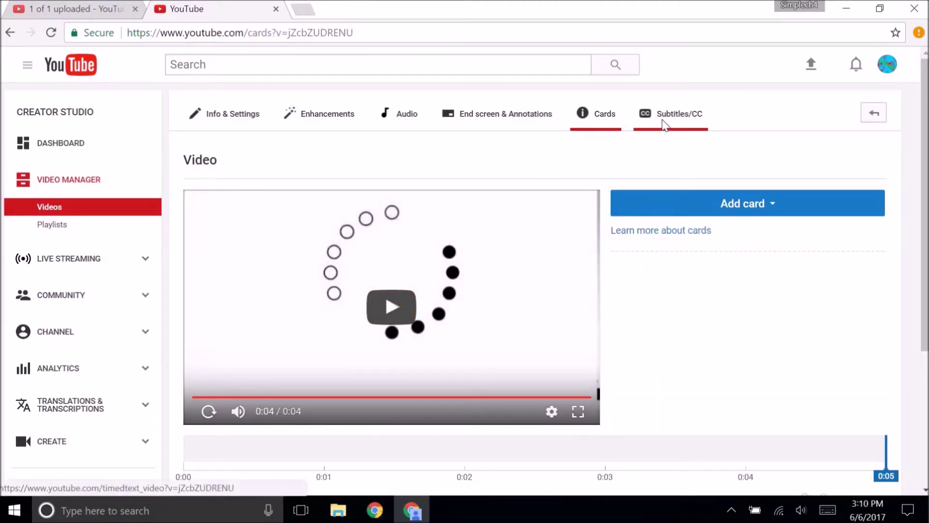
{"action": "left_click", "coordinate": [664, 122]}
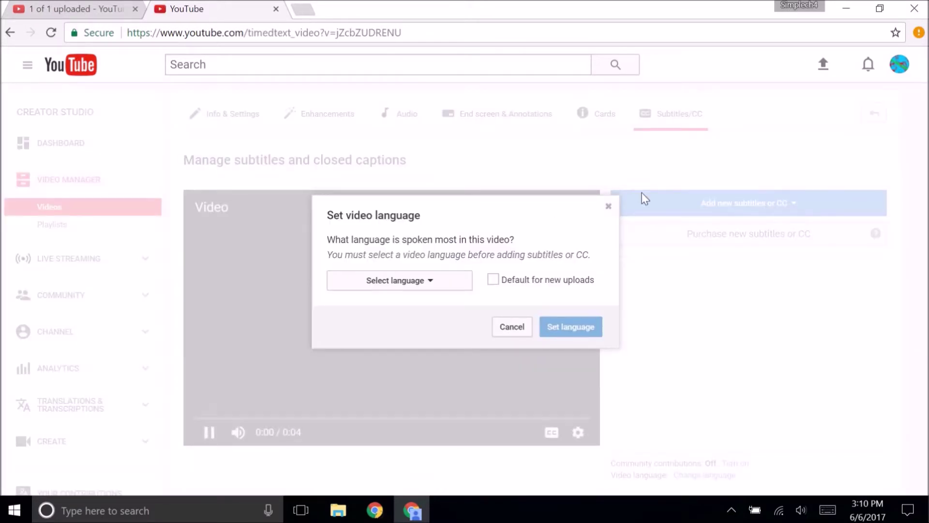
{"action": "left_click", "coordinate": [509, 328]}
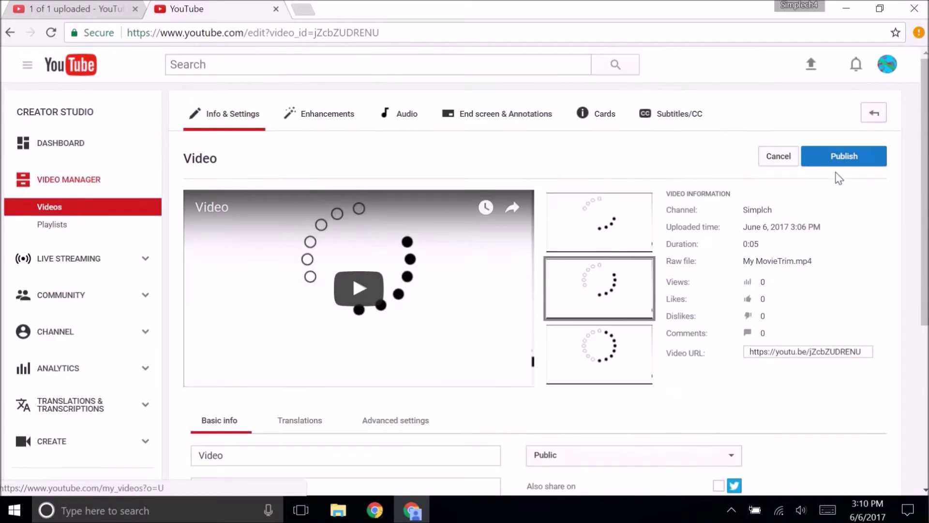
Publish the video and view it in the channel's Videos list.
{"action": "left_click", "coordinate": [835, 155]}
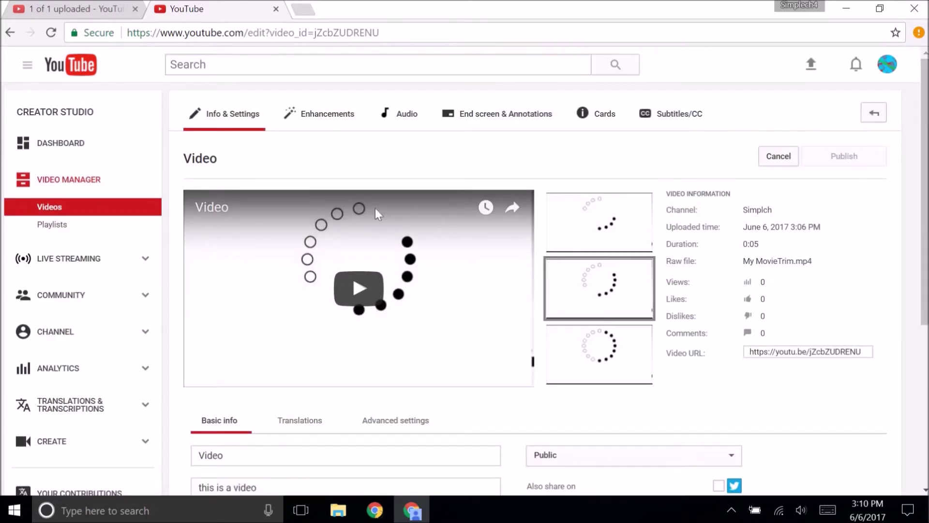
{"action": "left_click", "coordinate": [58, 140]}
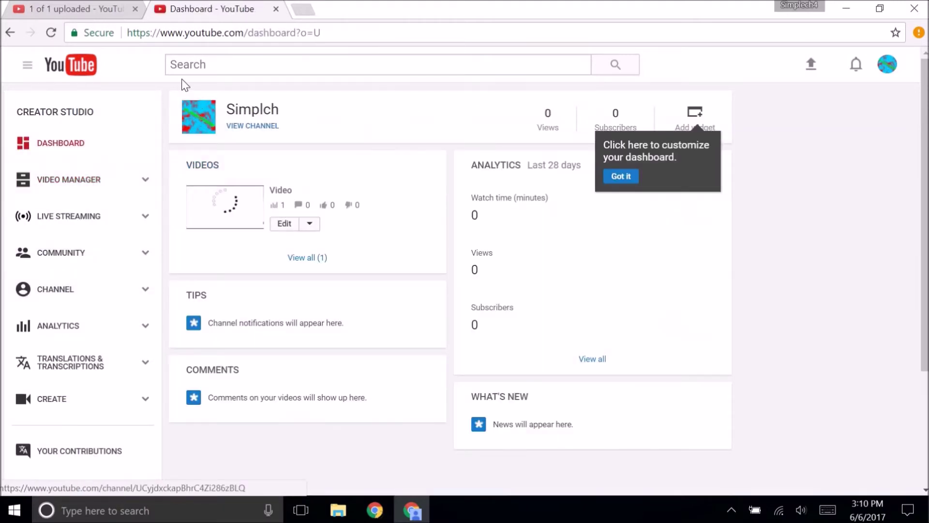
{"action": "left_click", "coordinate": [267, 127]}
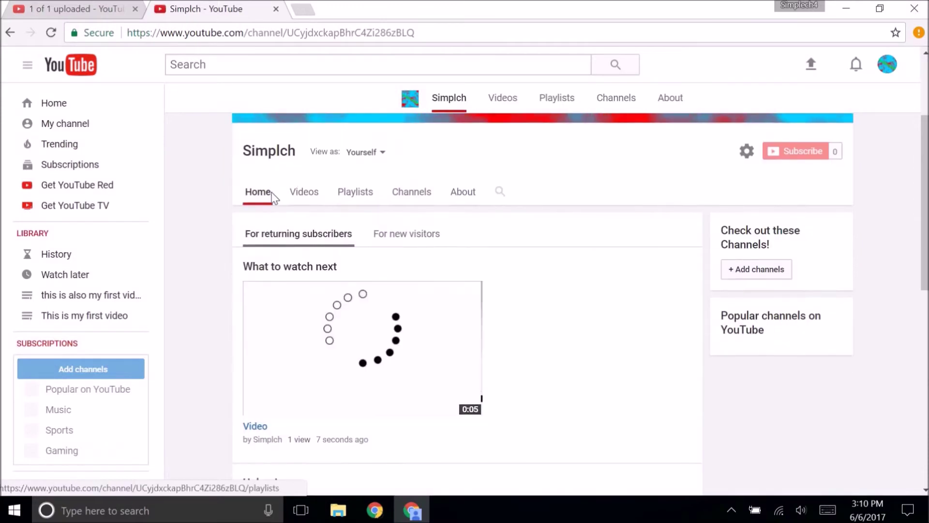
{"action": "left_click", "coordinate": [304, 219]}
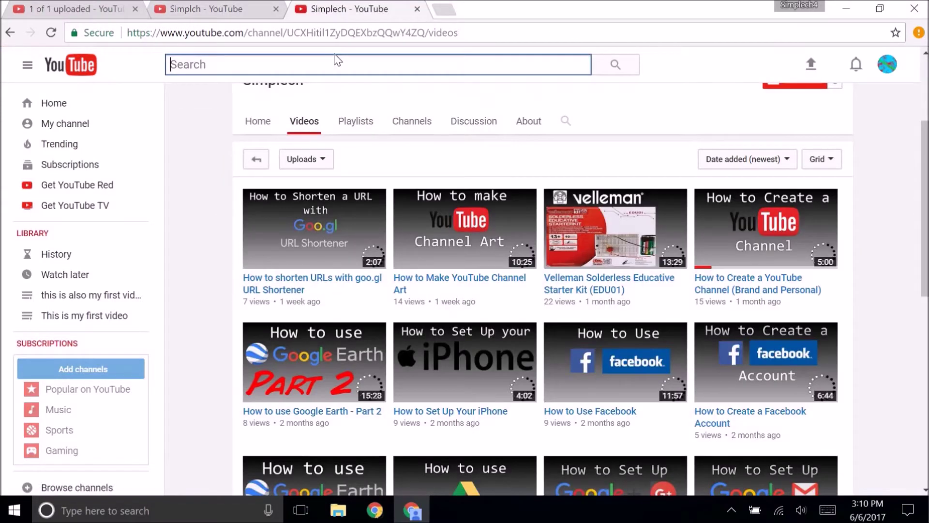
Search YouTube for 'simplch' to find the published video.
{"action": "left_click", "coordinate": [336, 59]}
{"action": "type", "text": "smp"}
{"action": "key", "text": "BackSpace"}
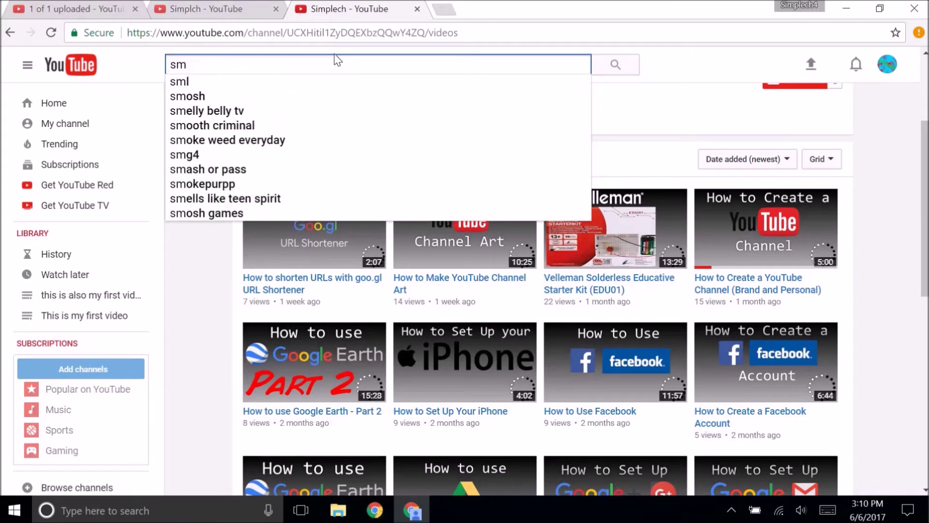
{"action": "type", "text": "pl"}
{"action": "key", "text": "BackSpace"}
{"action": "key", "text": "BackSpace"}
{"action": "key", "text": "BackSpace"}
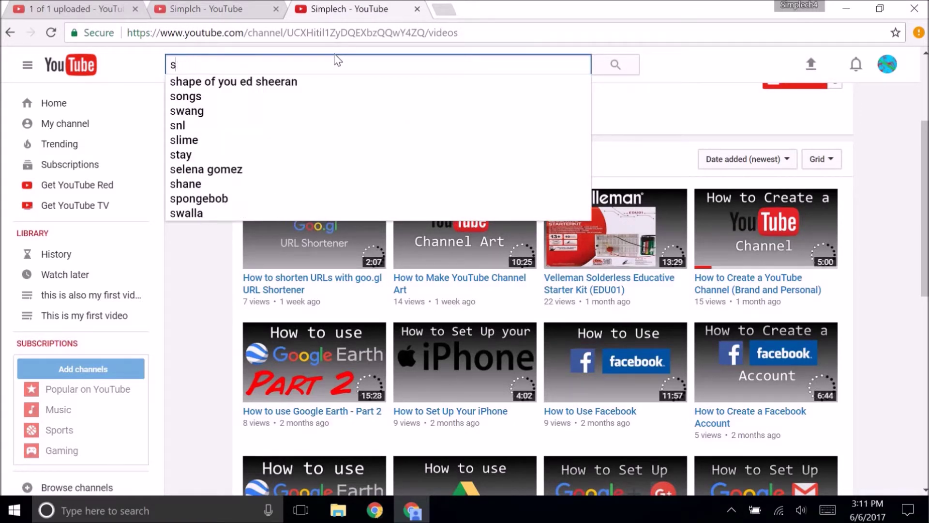
{"action": "type", "text": "im"}
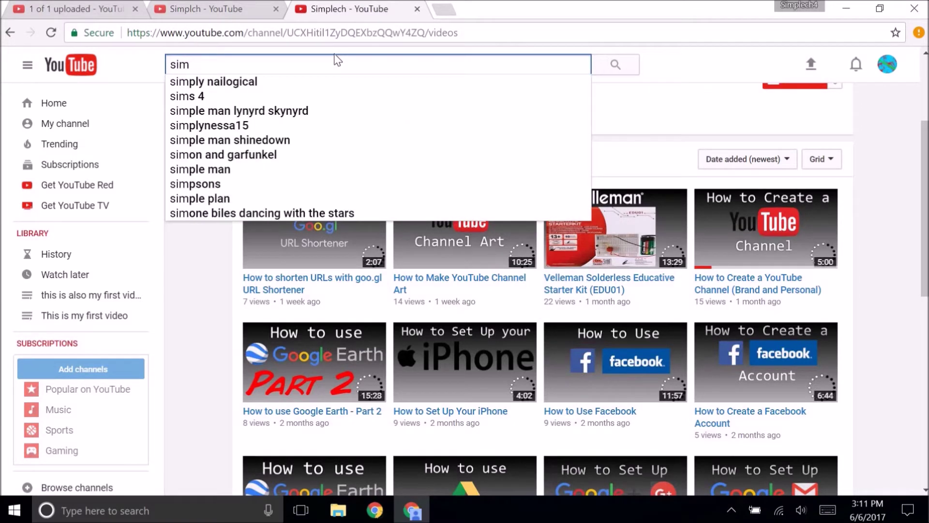
{"action": "type", "text": "plch"}
{"action": "key", "text": "Return"}
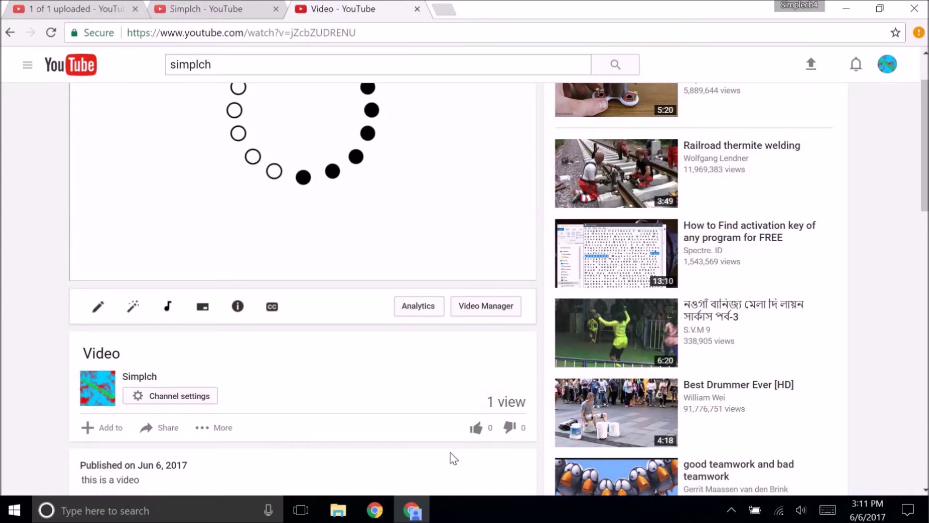
{"action": "scroll", "coordinate": [494, 255], "scroll_direction": "down", "scroll_amount": 4}
Like the video, try a dislike, then remove the like so the count returns to 0.
{"action": "scroll", "coordinate": [494, 254], "scroll_direction": "up", "scroll_amount": 1}
{"action": "left_click", "coordinate": [476, 281]}
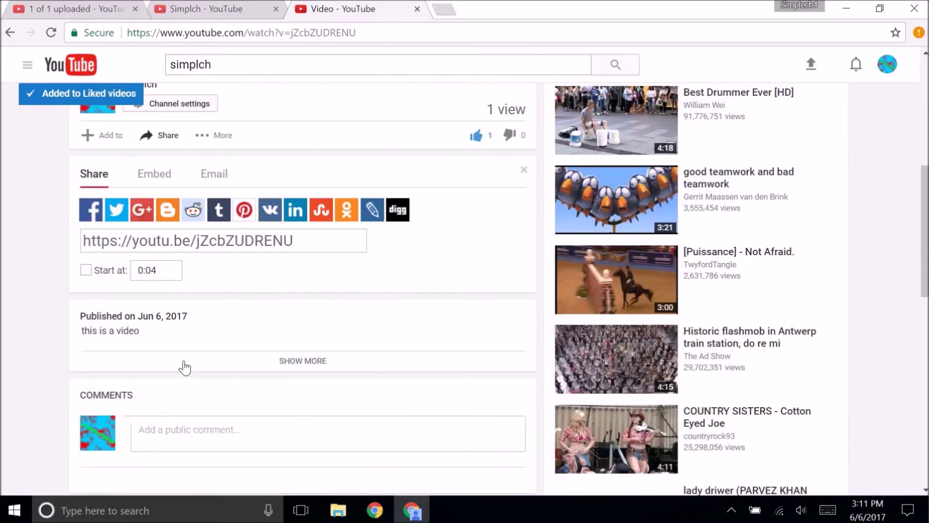
{"action": "scroll", "coordinate": [183, 367], "scroll_direction": "down", "scroll_amount": 3}
{"action": "left_click", "coordinate": [192, 431]}
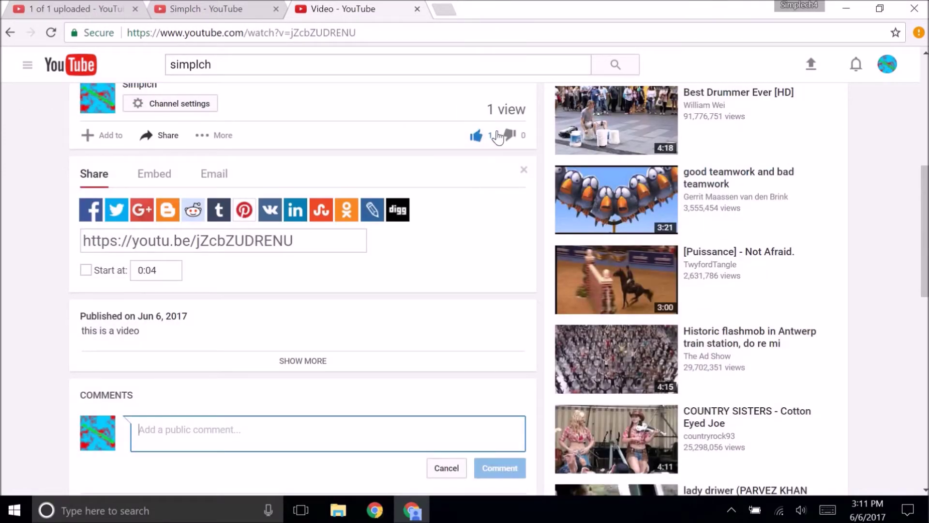
{"action": "left_click", "coordinate": [509, 137]}
{"action": "left_click", "coordinate": [484, 136]}
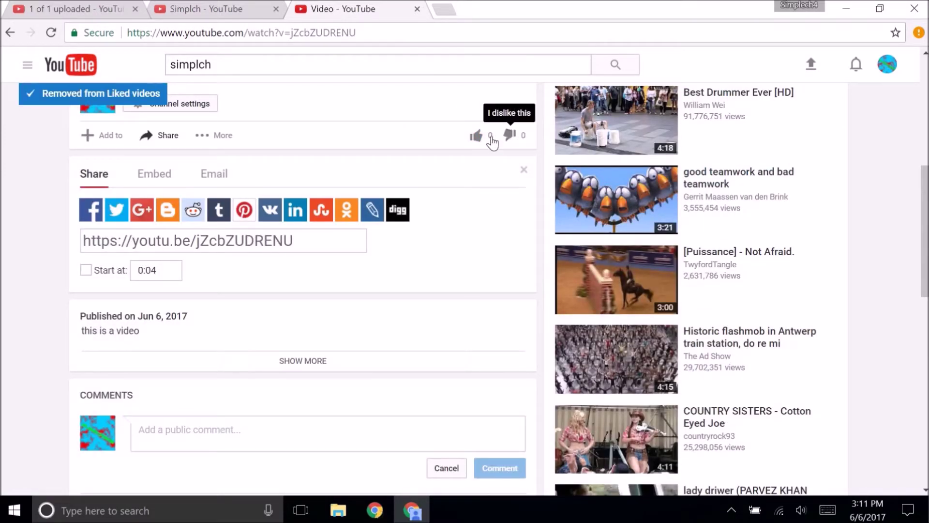
{"action": "left_click", "coordinate": [477, 136]}
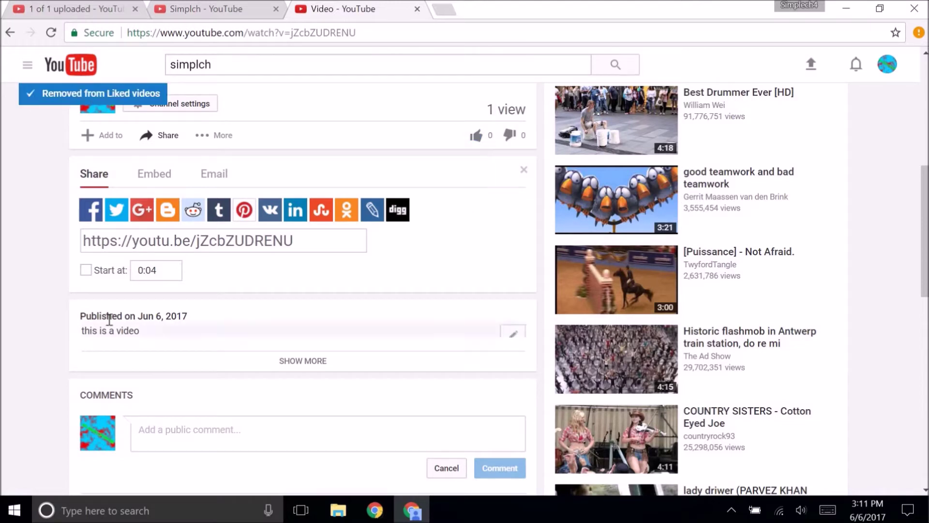
Explore the share panel's embed code and email sharing options.
{"action": "left_click", "coordinate": [154, 178]}
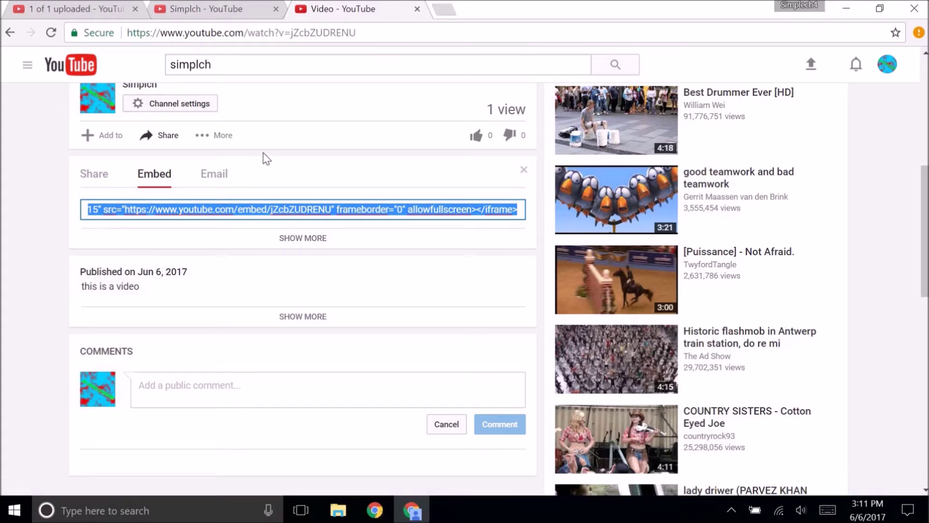
{"action": "left_click_drag", "start_coordinate": [226, 207], "coordinate": [261, 205]}
{"action": "left_click", "coordinate": [223, 175]}
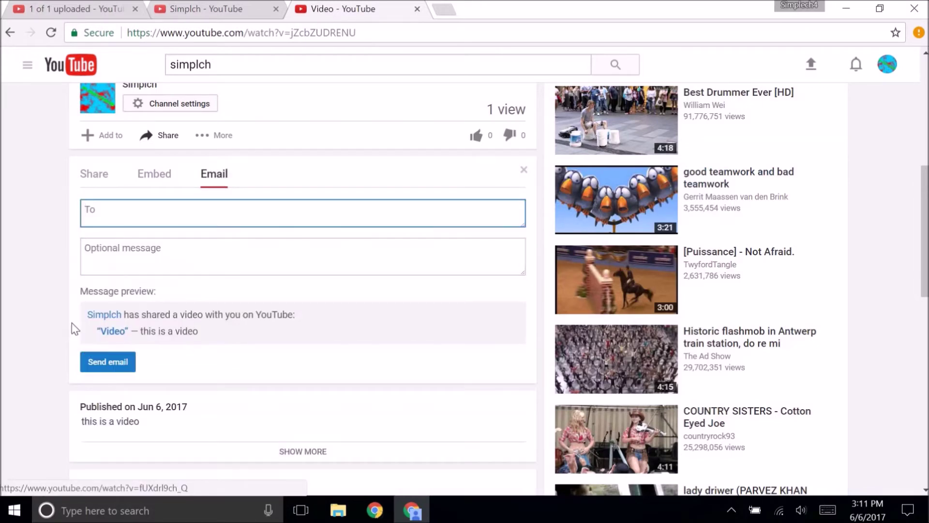
{"action": "scroll", "coordinate": [195, 343], "scroll_direction": "down", "scroll_amount": 2}
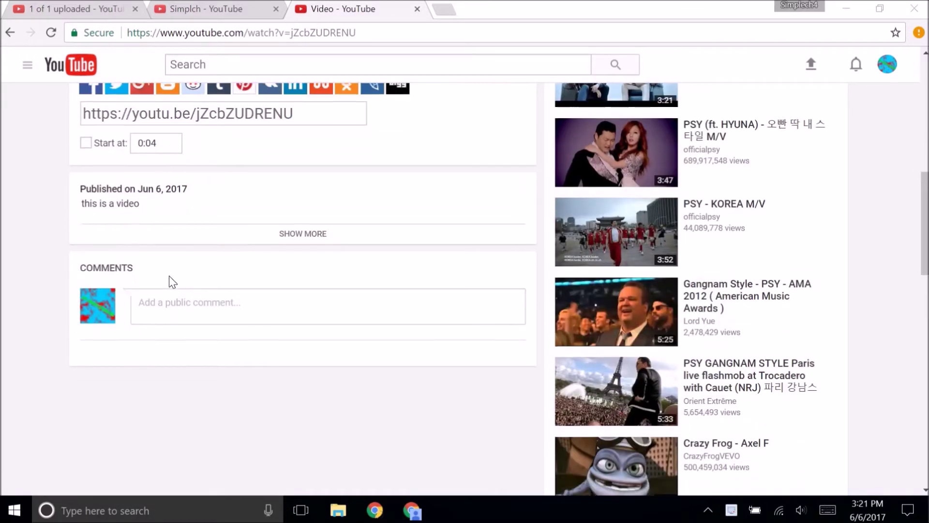
Post the comment 'hope you found this helpful' under the video.
{"action": "scroll", "coordinate": [170, 275], "scroll_direction": "down", "scroll_amount": 1}
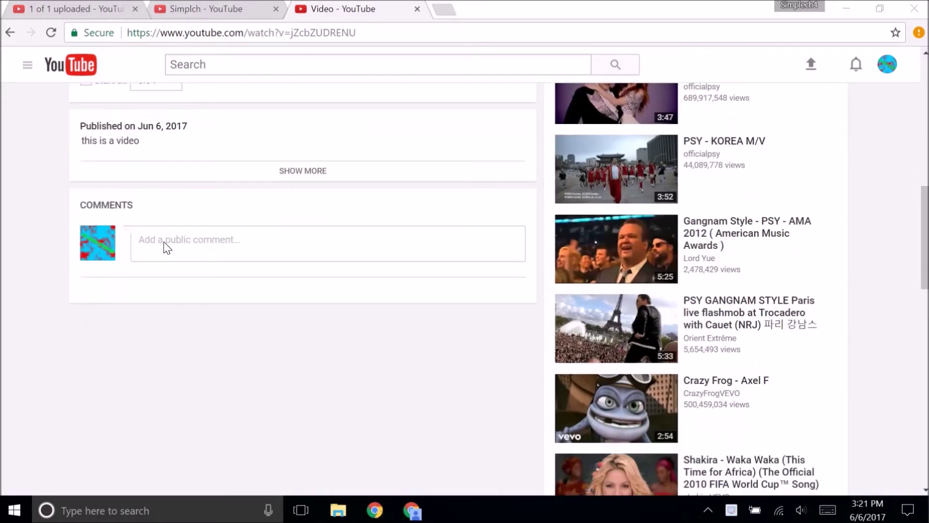
{"action": "left_click", "coordinate": [163, 242]}
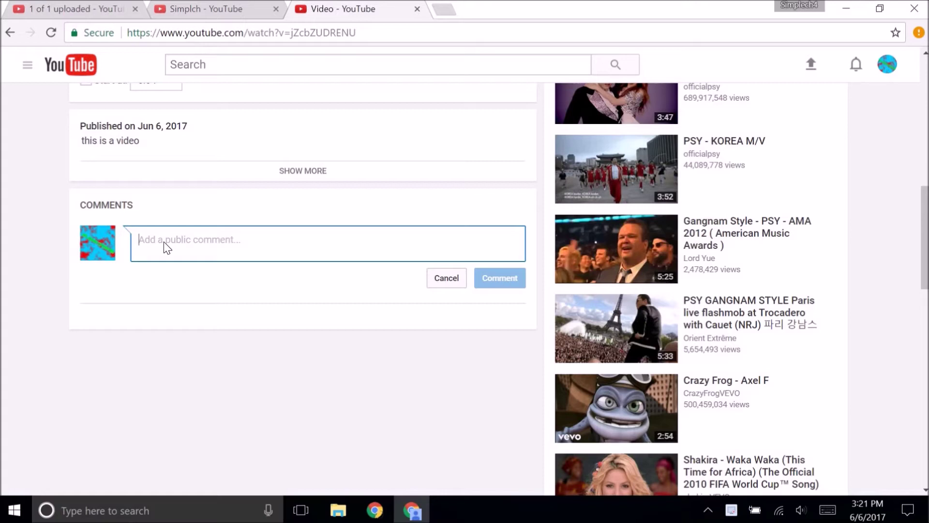
{"action": "type", "text": "hipe"}
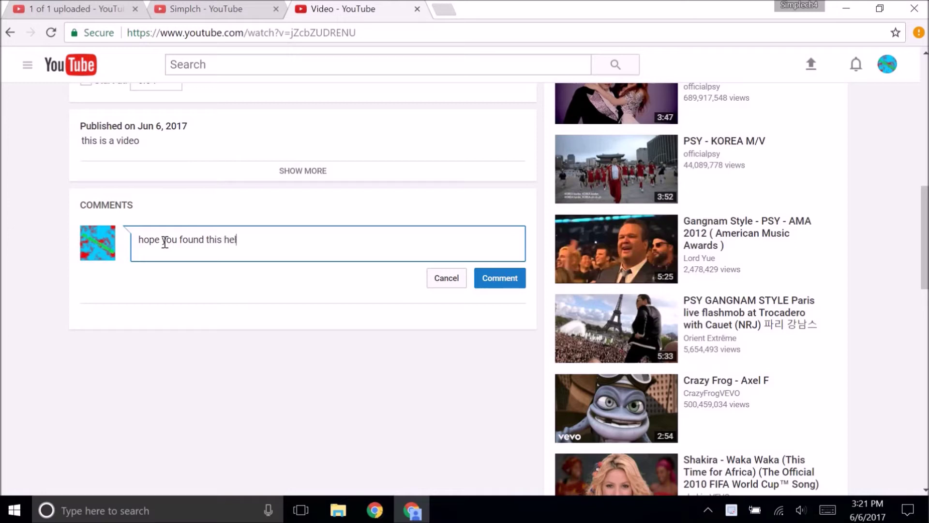
{"action": "key", "text": "Return"}
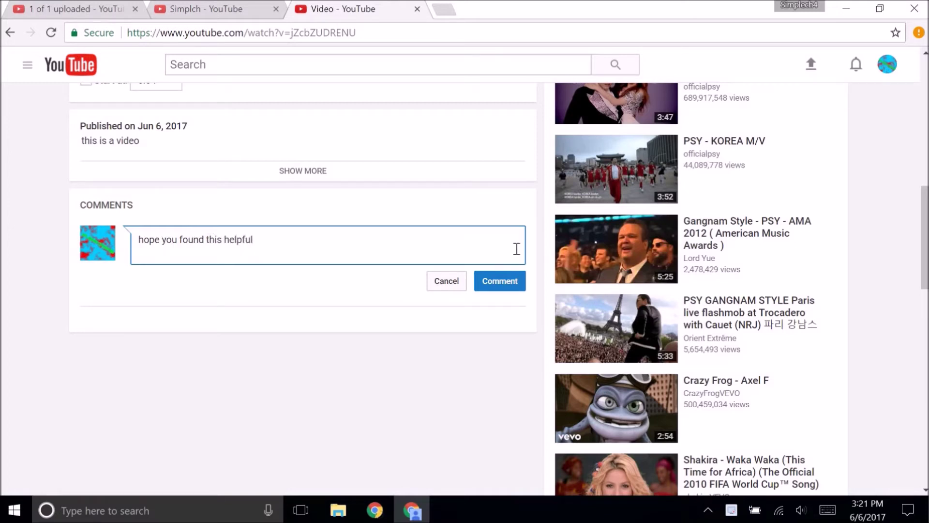
{"action": "left_click", "coordinate": [498, 280]}
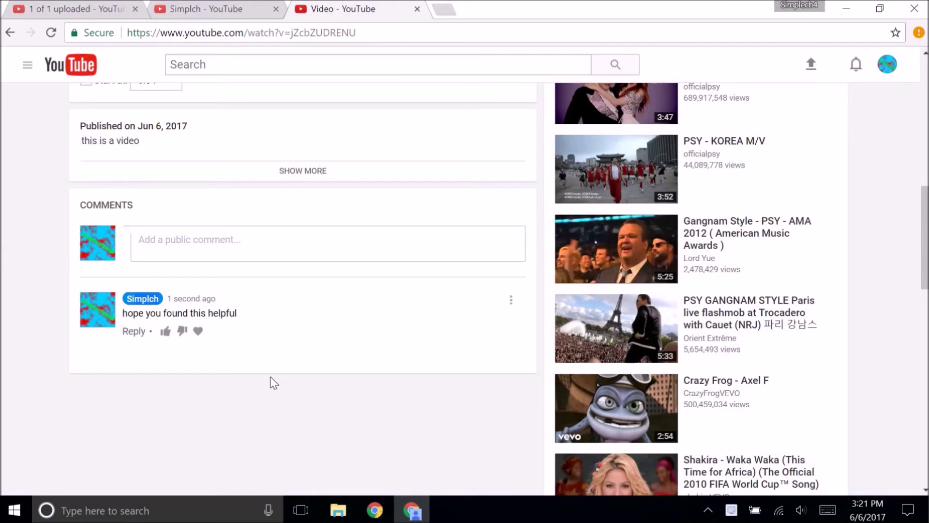
{"action": "left_click", "coordinate": [511, 301]}
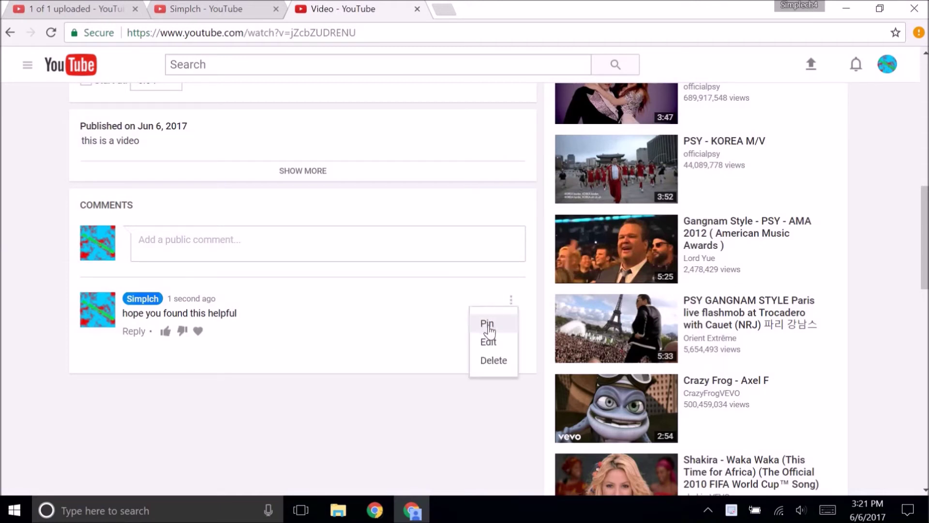
Pin the 'hope you found this helpful' comment and give it a creator heart.
{"action": "left_click", "coordinate": [486, 322]}
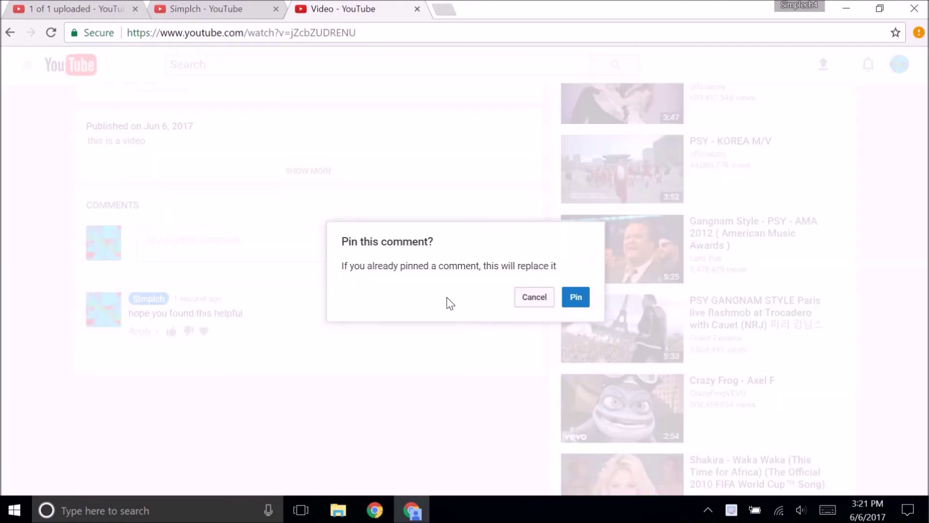
{"action": "left_click", "coordinate": [585, 301]}
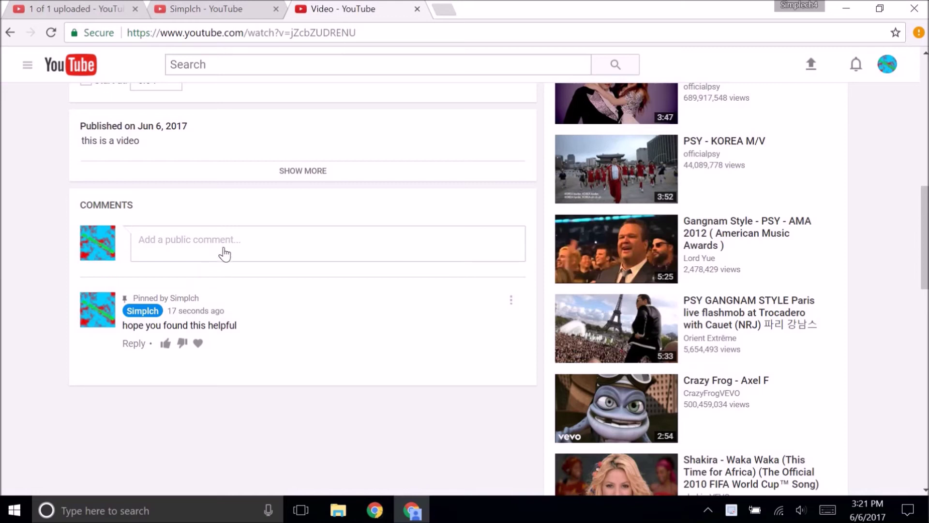
{"action": "left_click", "coordinate": [199, 345]}
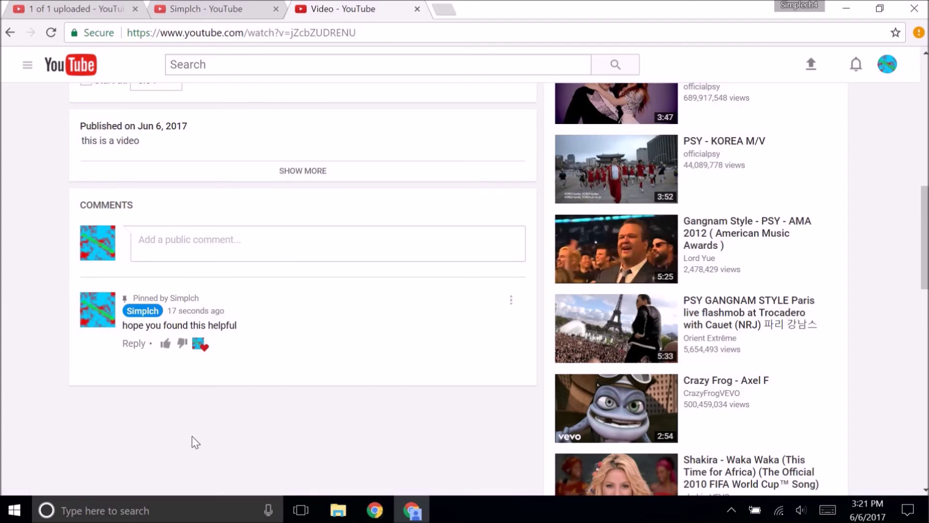
Go to My channel from the guide menu.
{"action": "scroll", "coordinate": [192, 412], "scroll_direction": "up", "scroll_amount": 5}
{"action": "scroll", "coordinate": [186, 349], "scroll_direction": "down", "scroll_amount": 5}
{"action": "left_click", "coordinate": [27, 64]}
{"action": "left_click", "coordinate": [53, 123]}
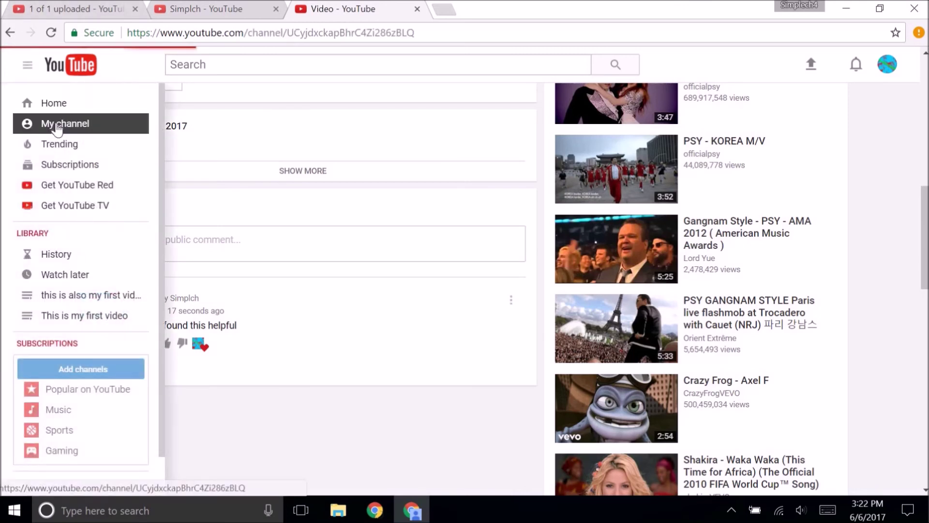